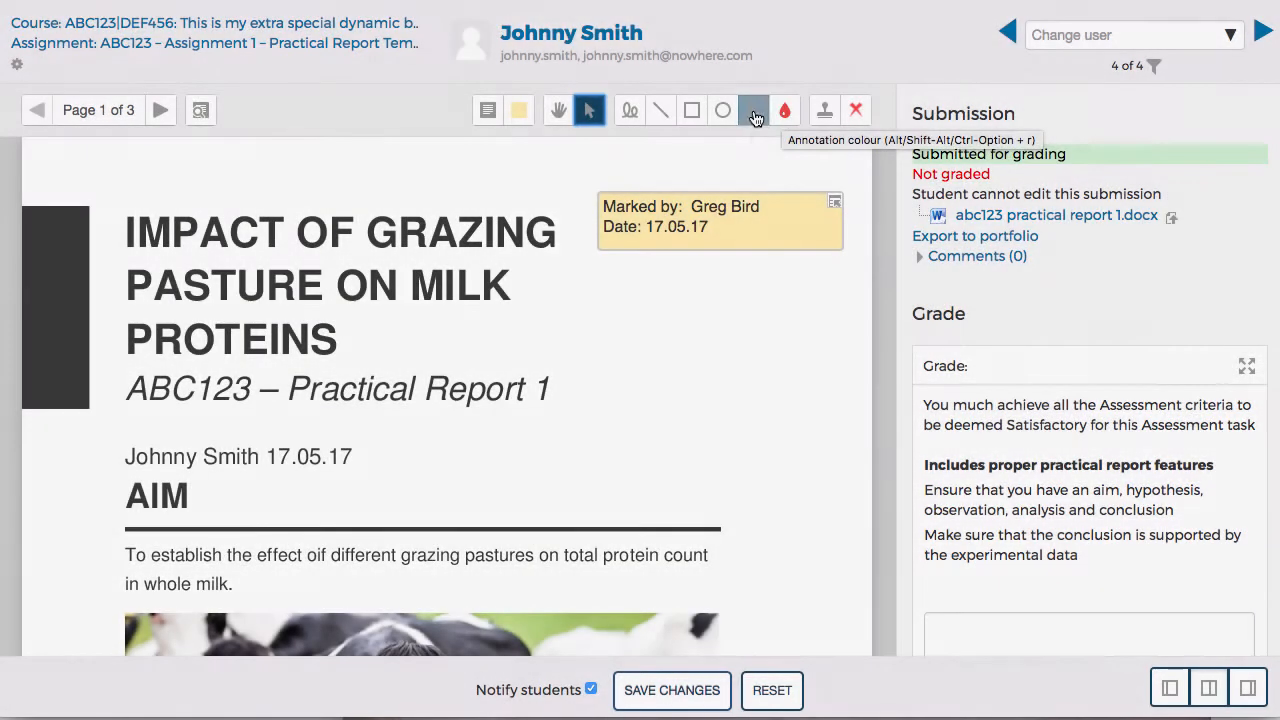
- Highlight in red the end of the first line under the AIM heading, from "different grazing pastures" through "protein count"
left_click(753, 110)
scroll(663, 423, "down", 3)
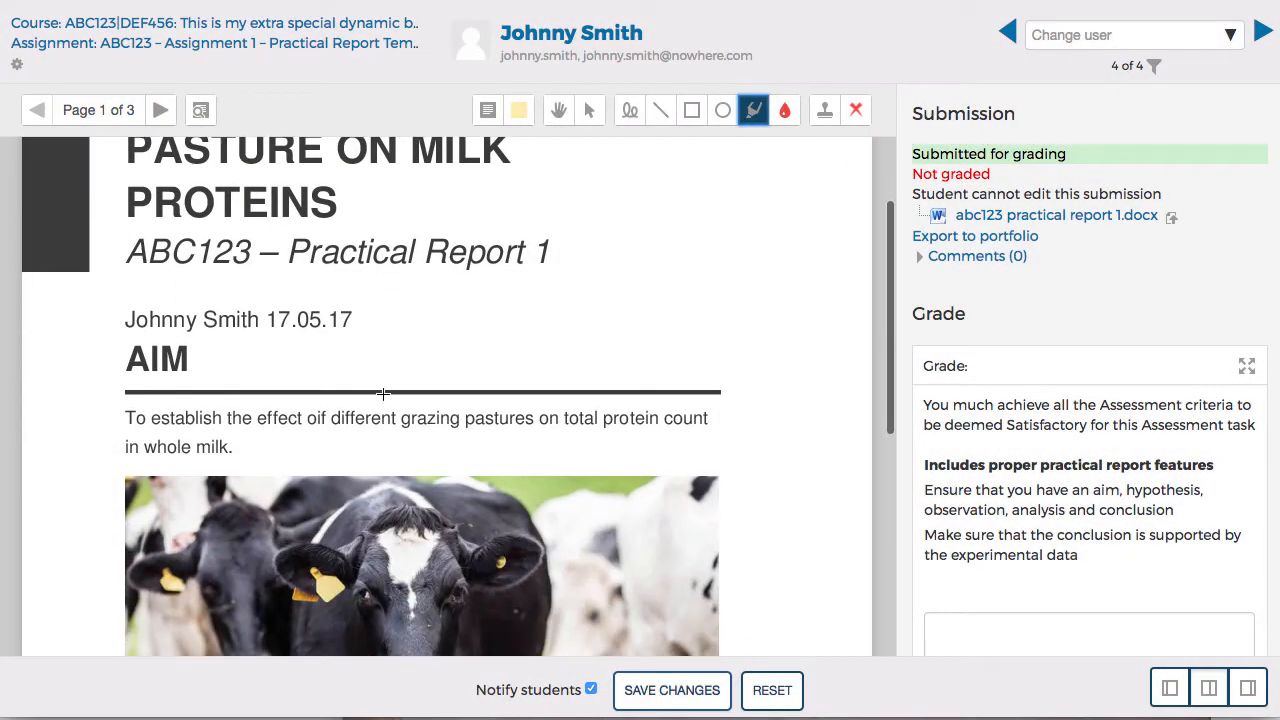
mouse_move(320, 416)
left_mouse_down()
mouse_move(405, 437)
mouse_move(723, 437)
left_mouse_up()
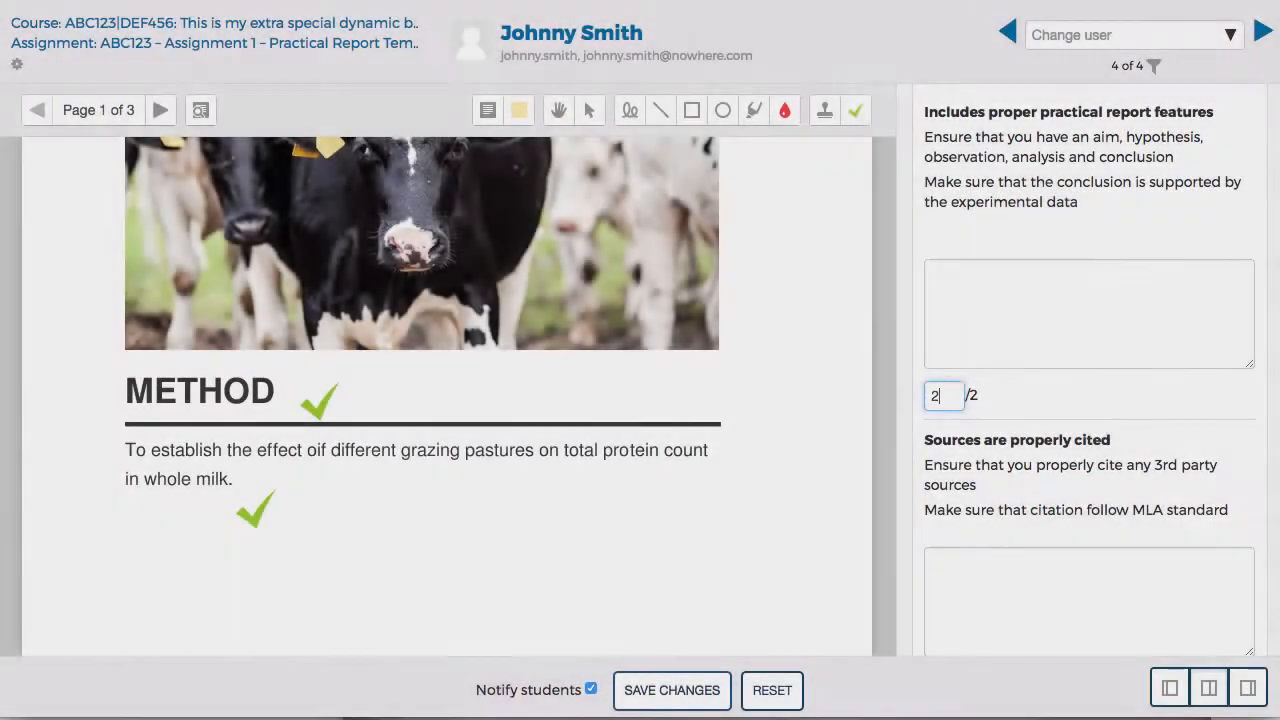
- Enter the feedback comment "Well done" for the criterion "Includes proper practical report features"
left_click(1012, 320)
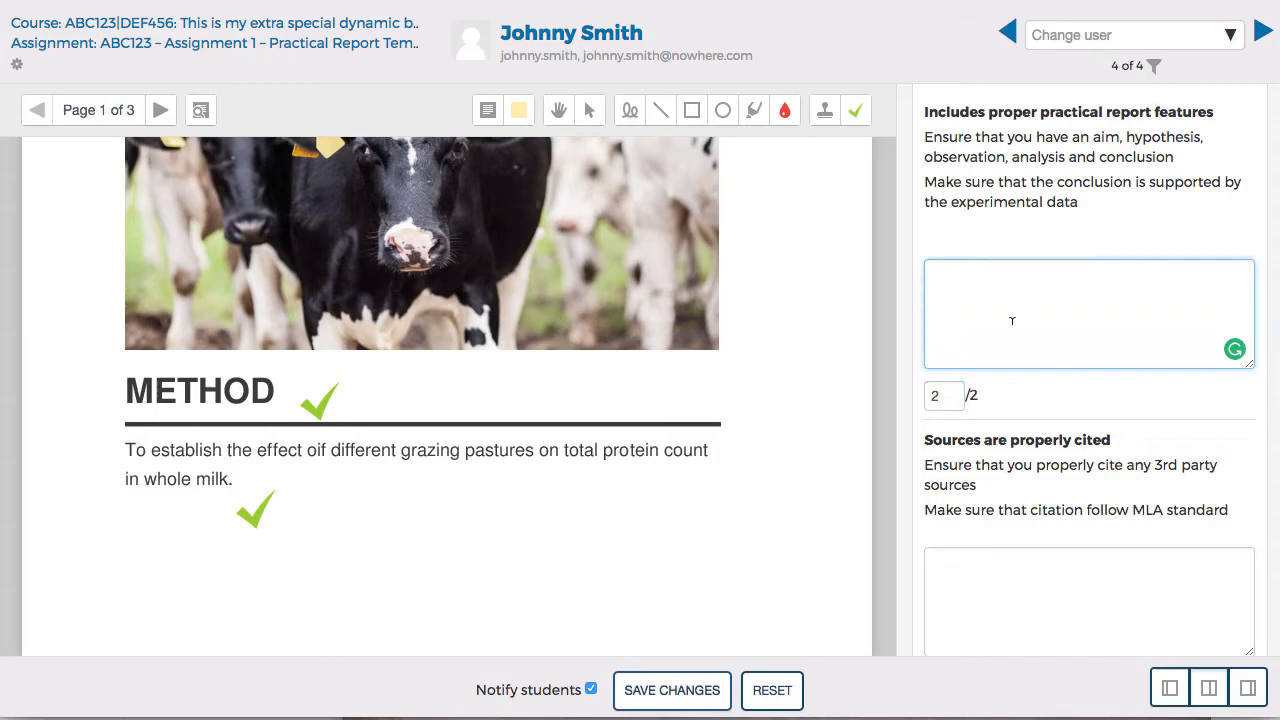
type("Well done")
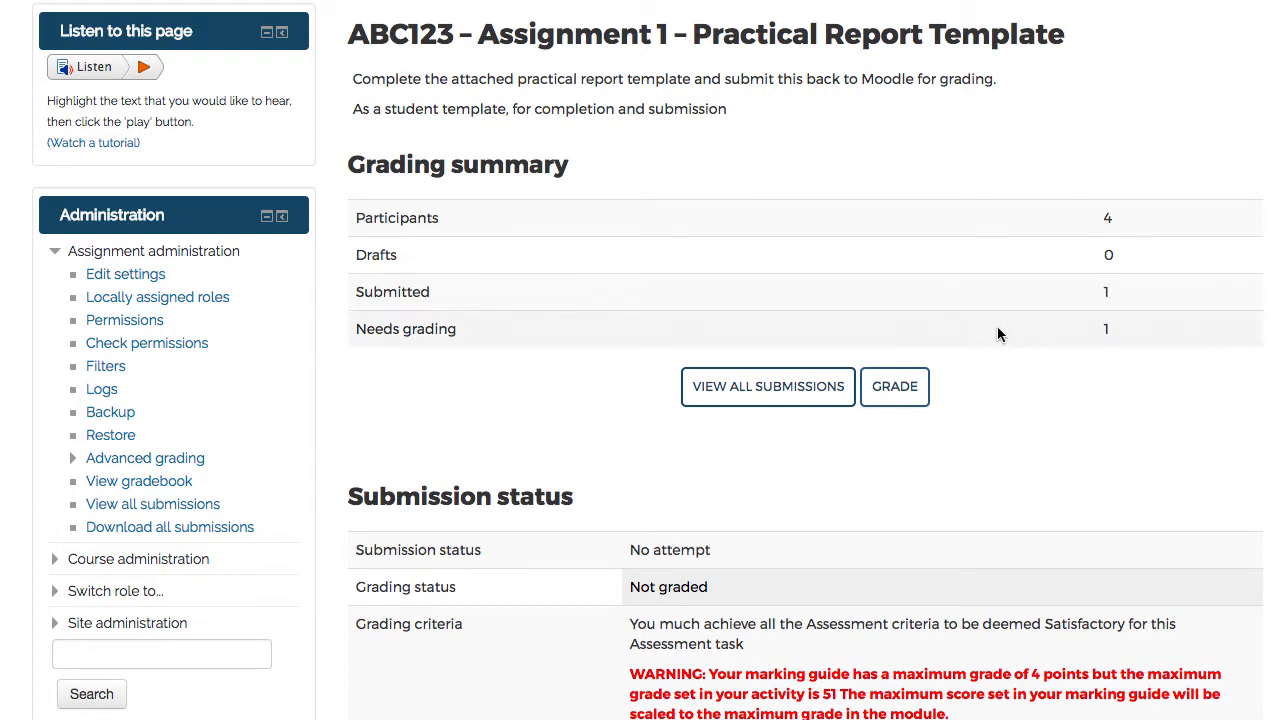
- Open the grading view for the Practical Report Template assignment and look over the submitted report's first page
left_click(900, 394)
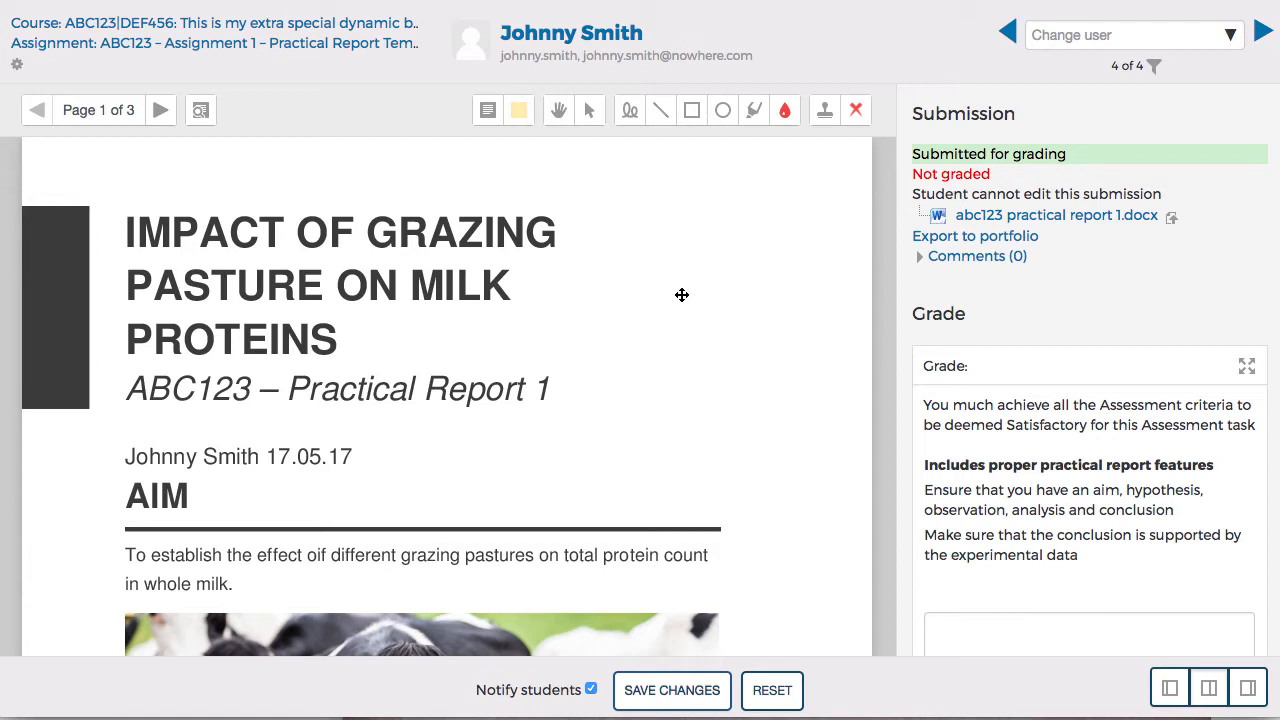
scroll(681, 295, "down", 3)
scroll(681, 295, "up", 3)
- Add a yellow comment beside the report title with "Marked by:" and the marker's name, plus a second line "Date: 17.05.17"
left_click(519, 113)
left_click(519, 113)
left_click(519, 176)
left_click_drag(598, 191, 820, 384)
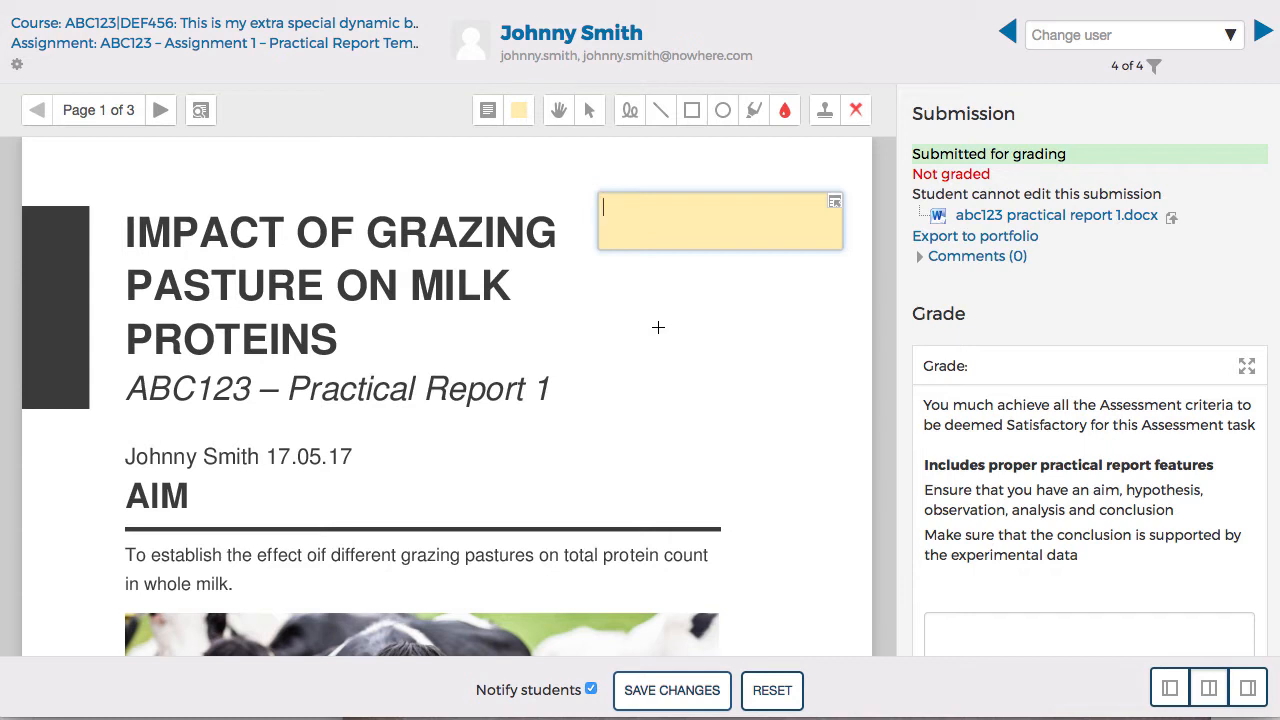
type("Marked by:  Greg Bird")
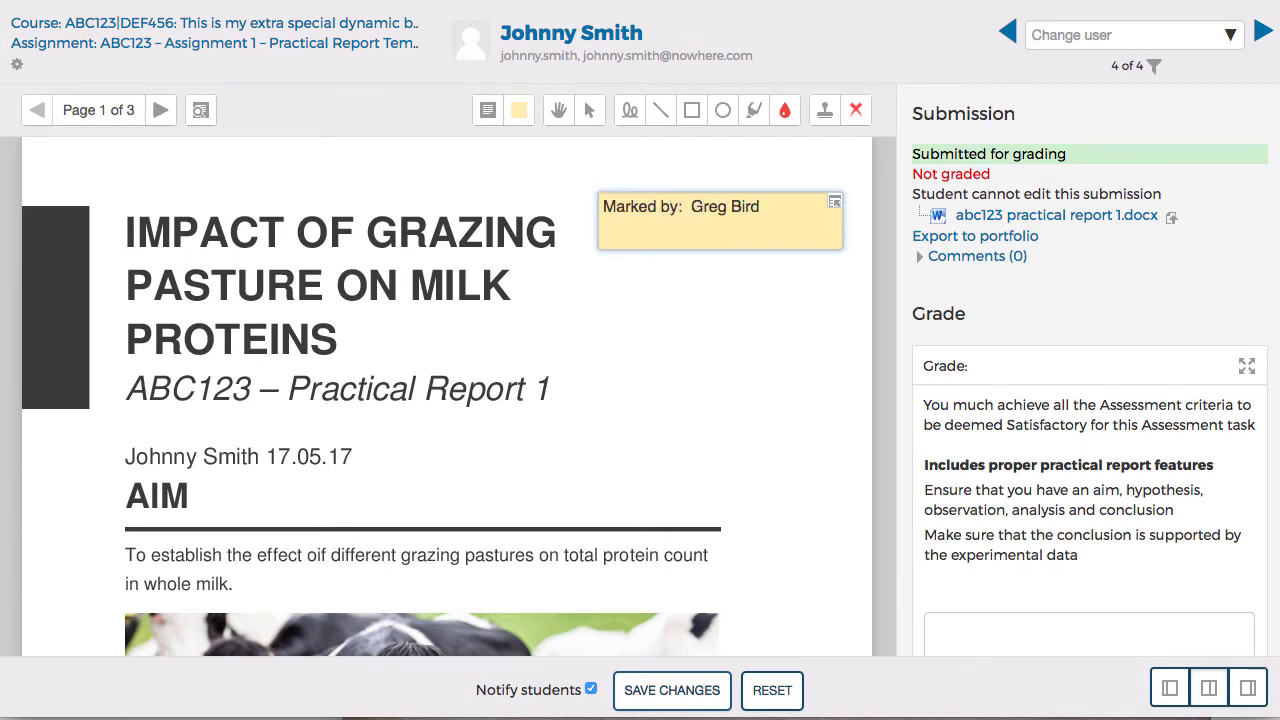
key("Return")
type("Date: 17.05.17")
left_click(589, 110)
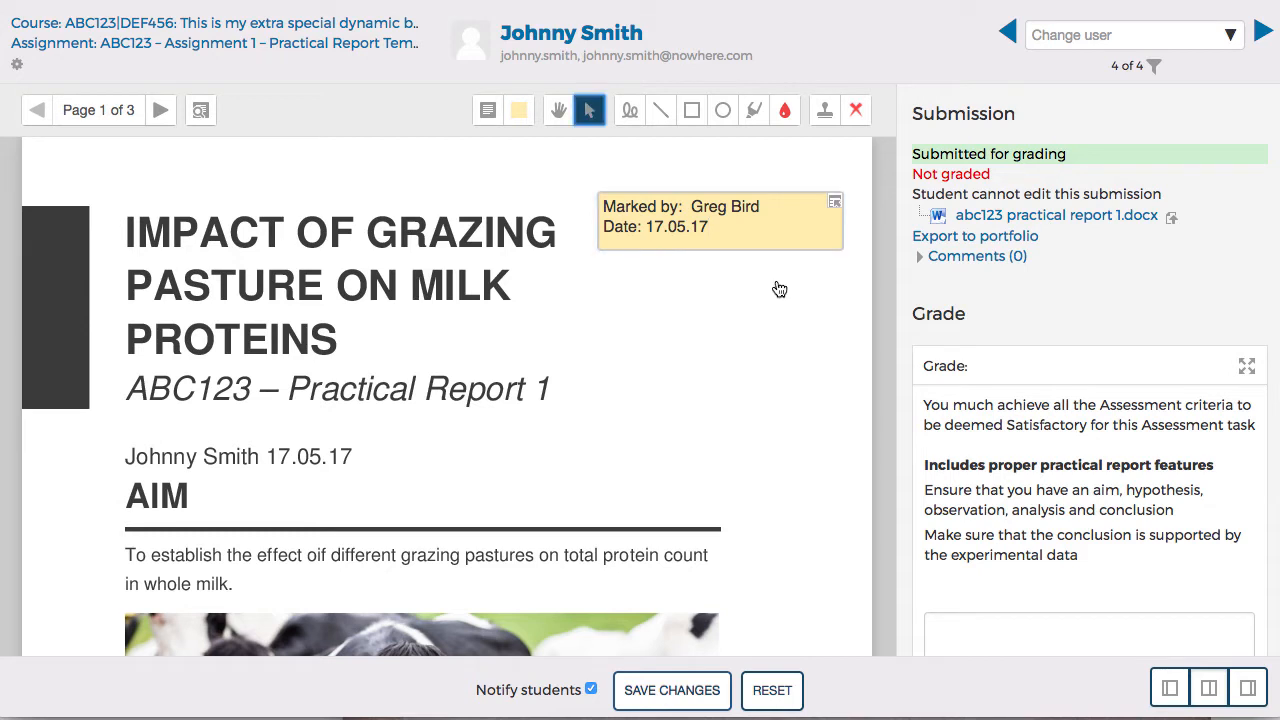
- Highlight "different grazing pastures on total protein count" in red in the paragraph under AIM
left_click(753, 110)
scroll(663, 429, "down", 3)
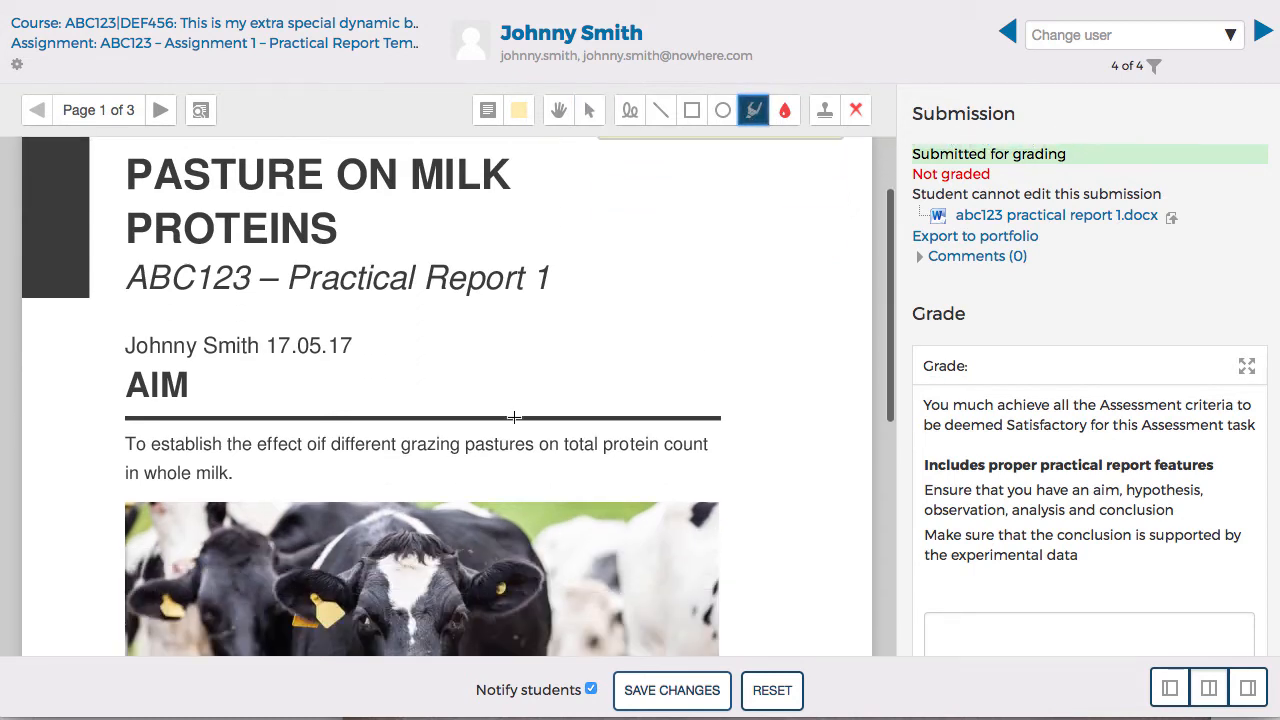
mouse_move(320, 413)
left_mouse_down()
mouse_move(540, 437)
mouse_move(723, 434)
left_mouse_up()
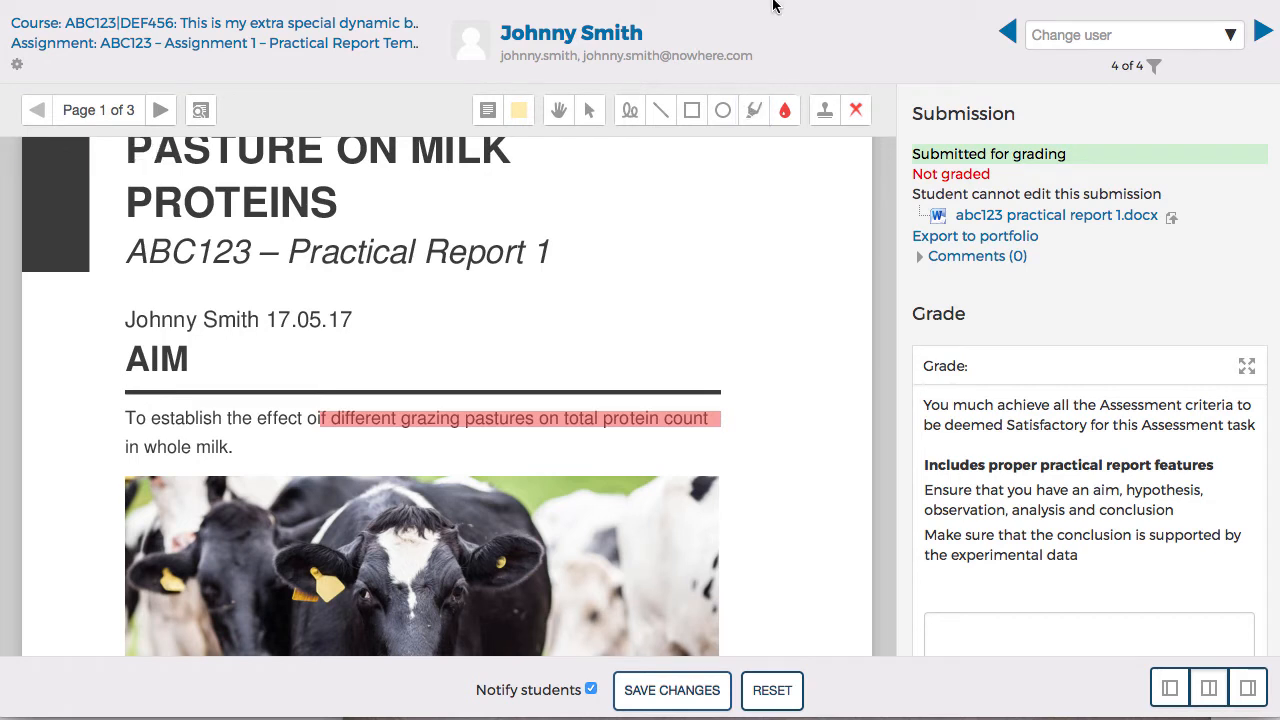
- Stamp a green tick beside the METHOD heading and another just below the end of its paragraph
left_click(823, 115)
left_click(856, 114)
left_click(856, 112)
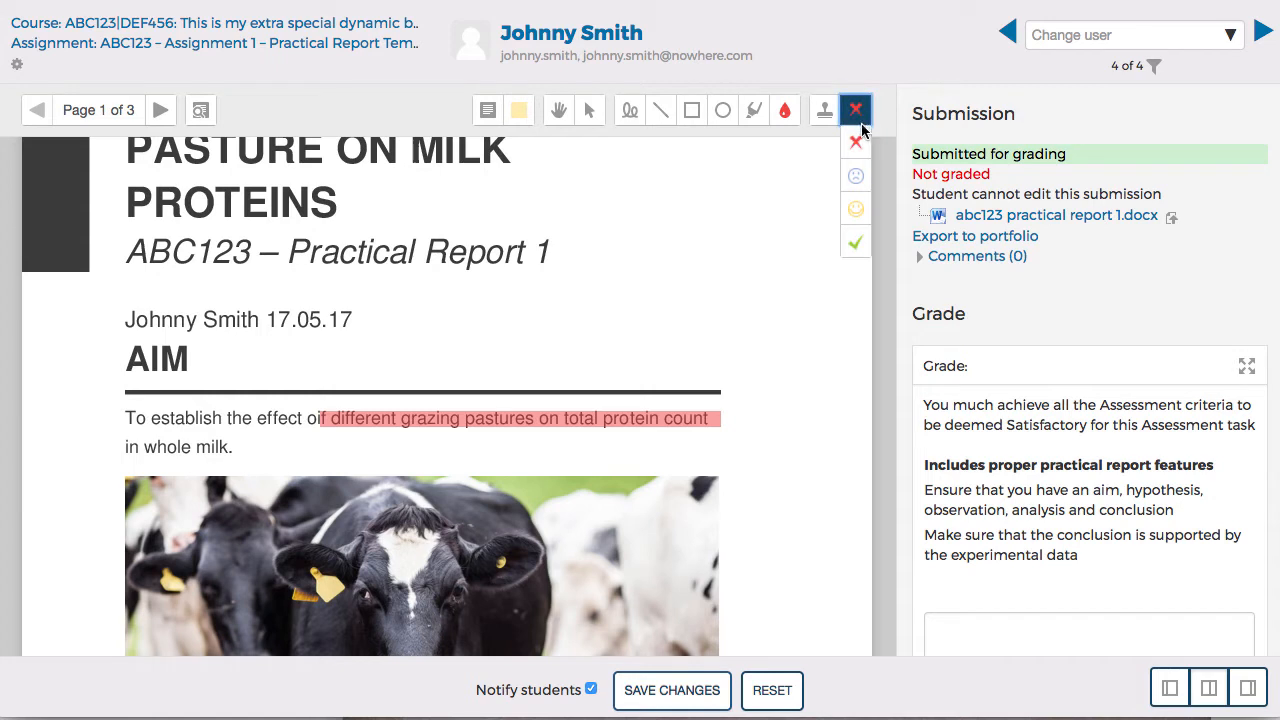
left_click(856, 240)
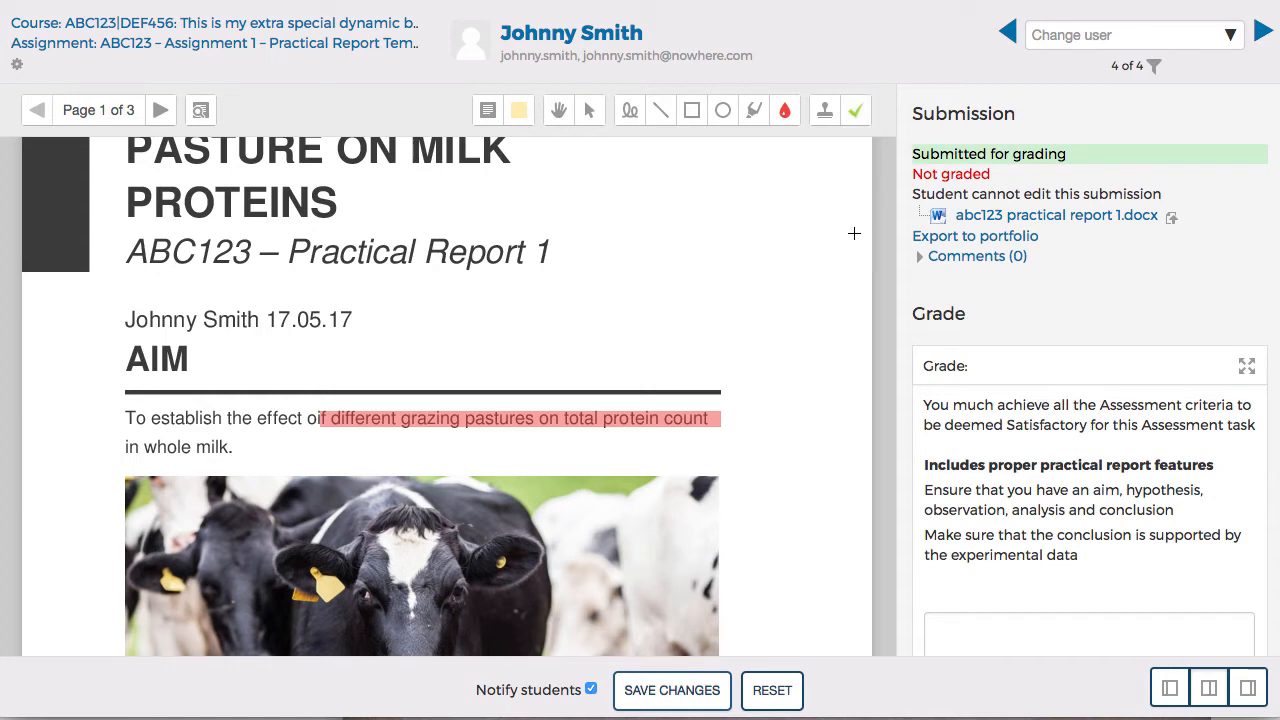
left_click(824, 111)
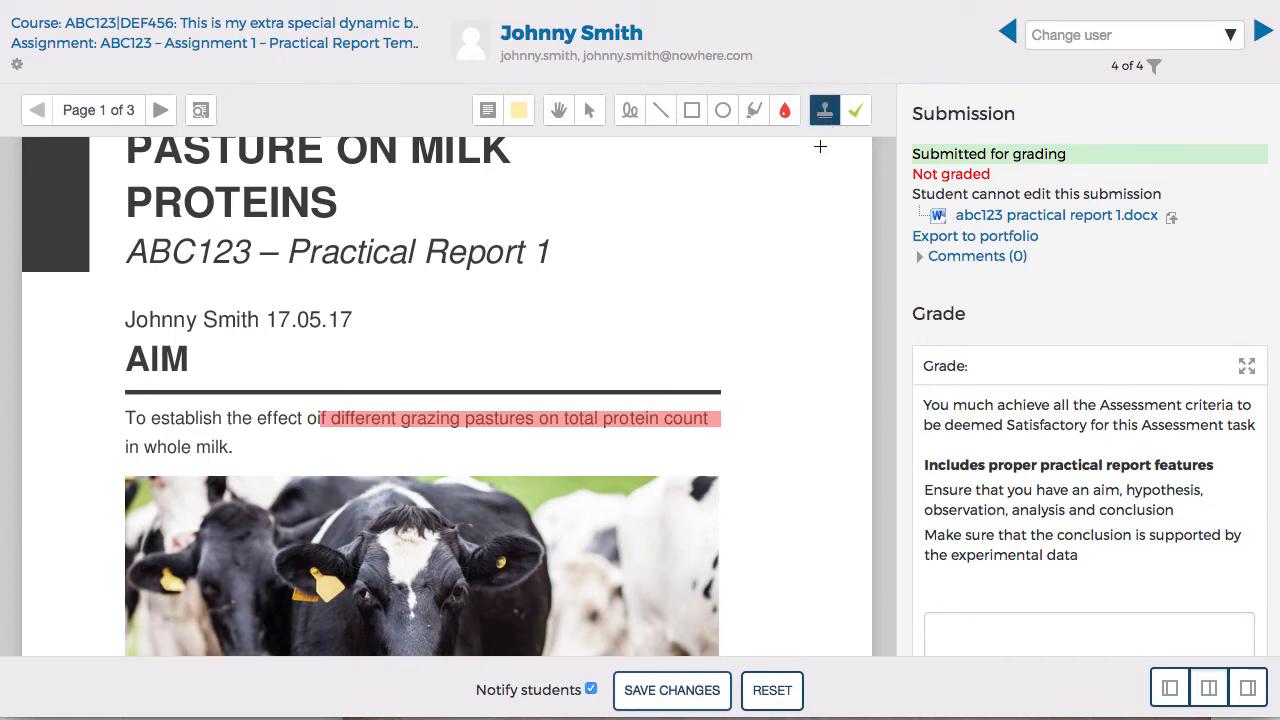
scroll(784, 219, "down", 4)
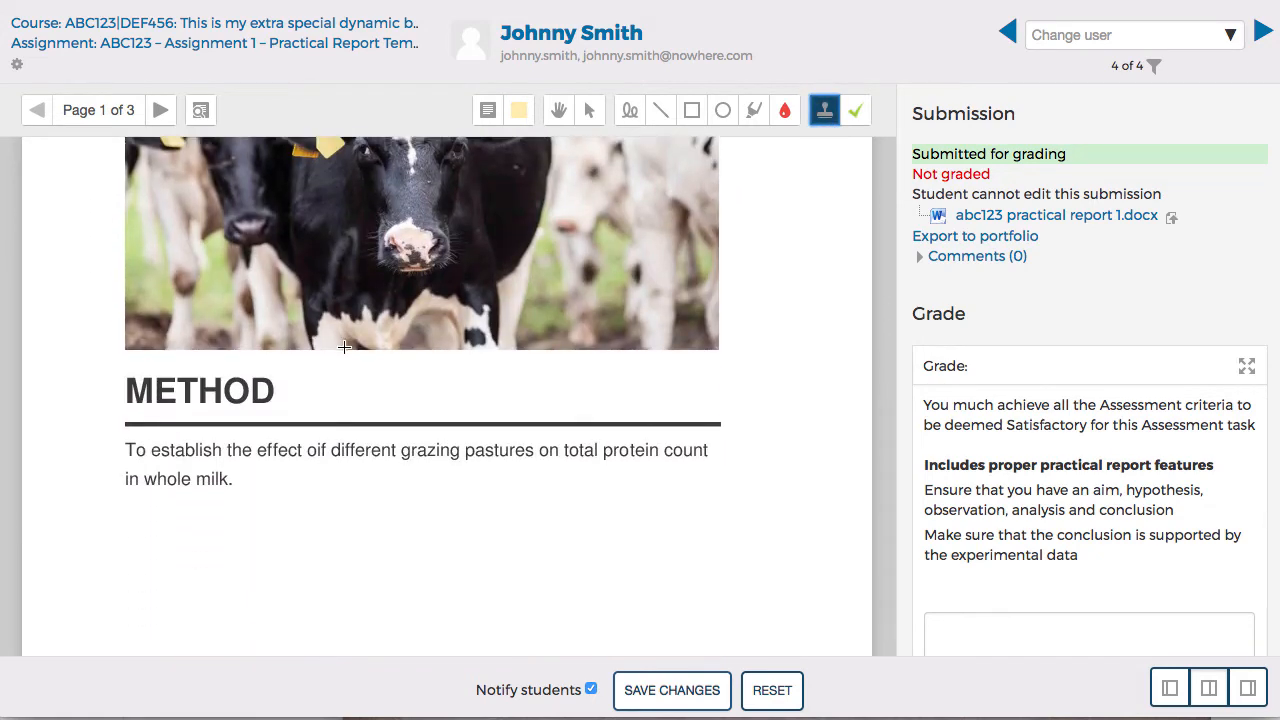
left_click(300, 381)
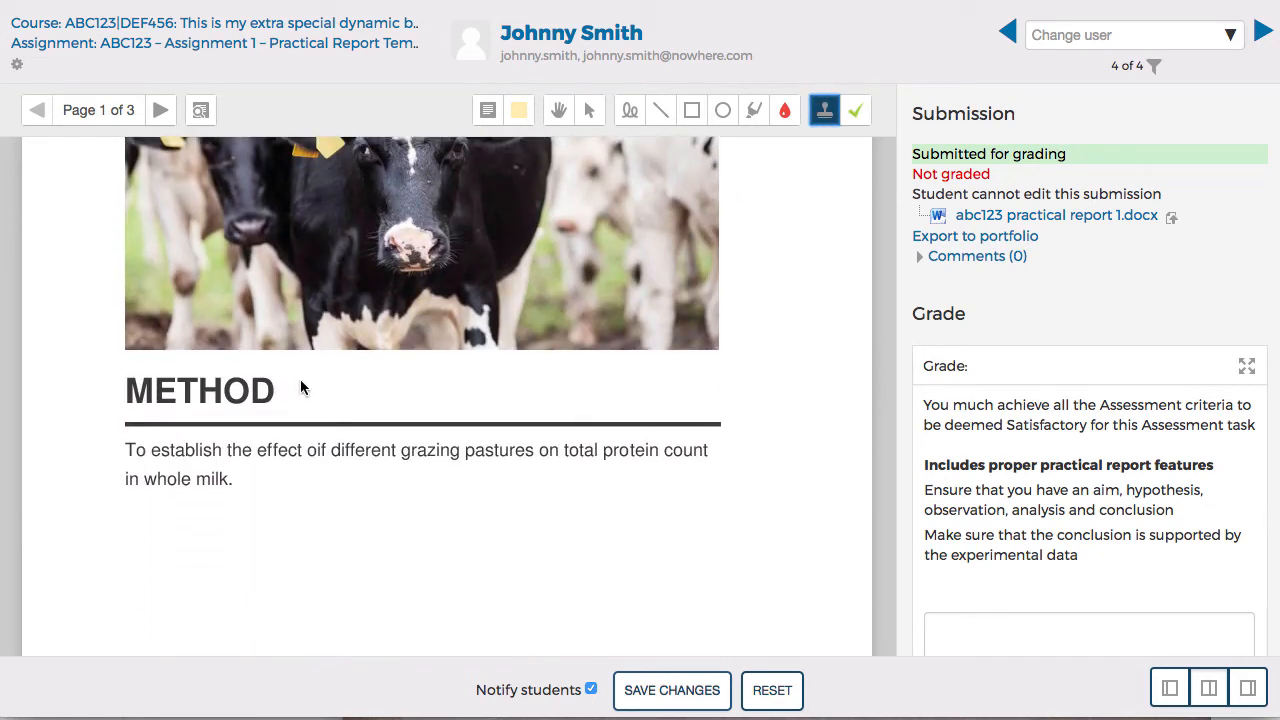
left_click(256, 488)
- Score "Includes proper practical report features" 2 out of 2 and comment "Well done. great use of formatting and style"
scroll(1010, 358, "down", 4)
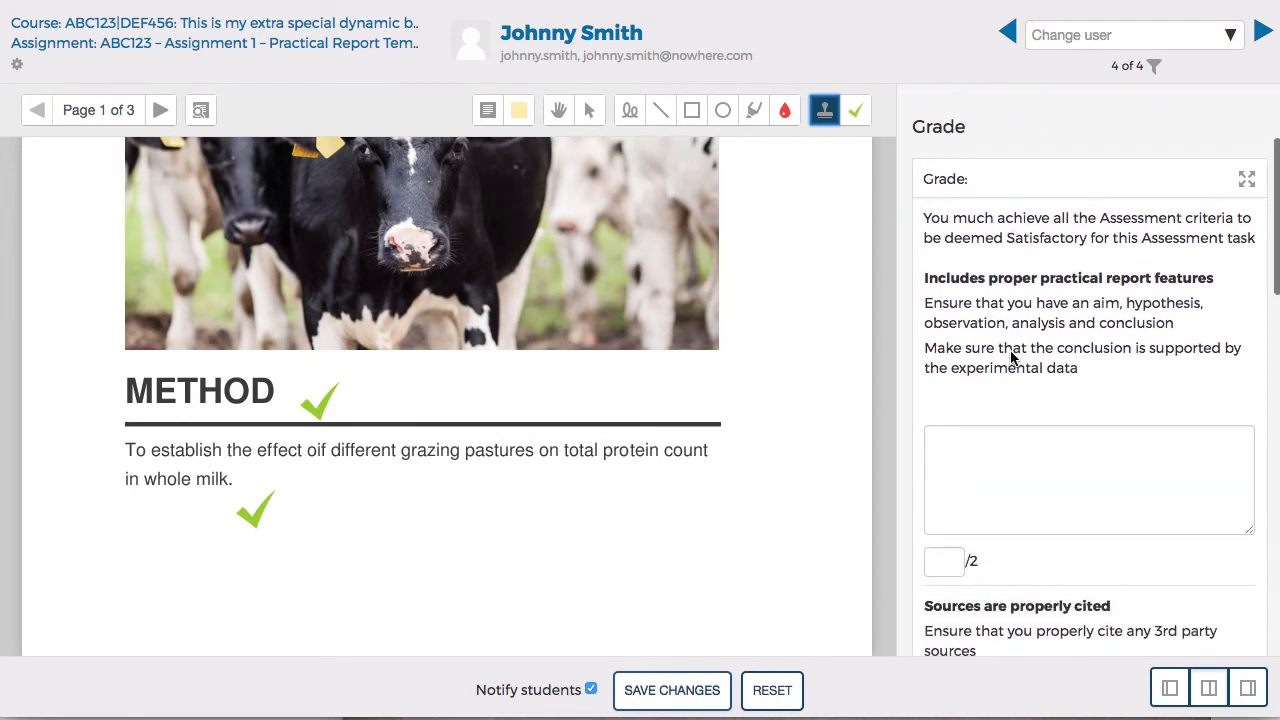
scroll(1010, 358, "down", 3)
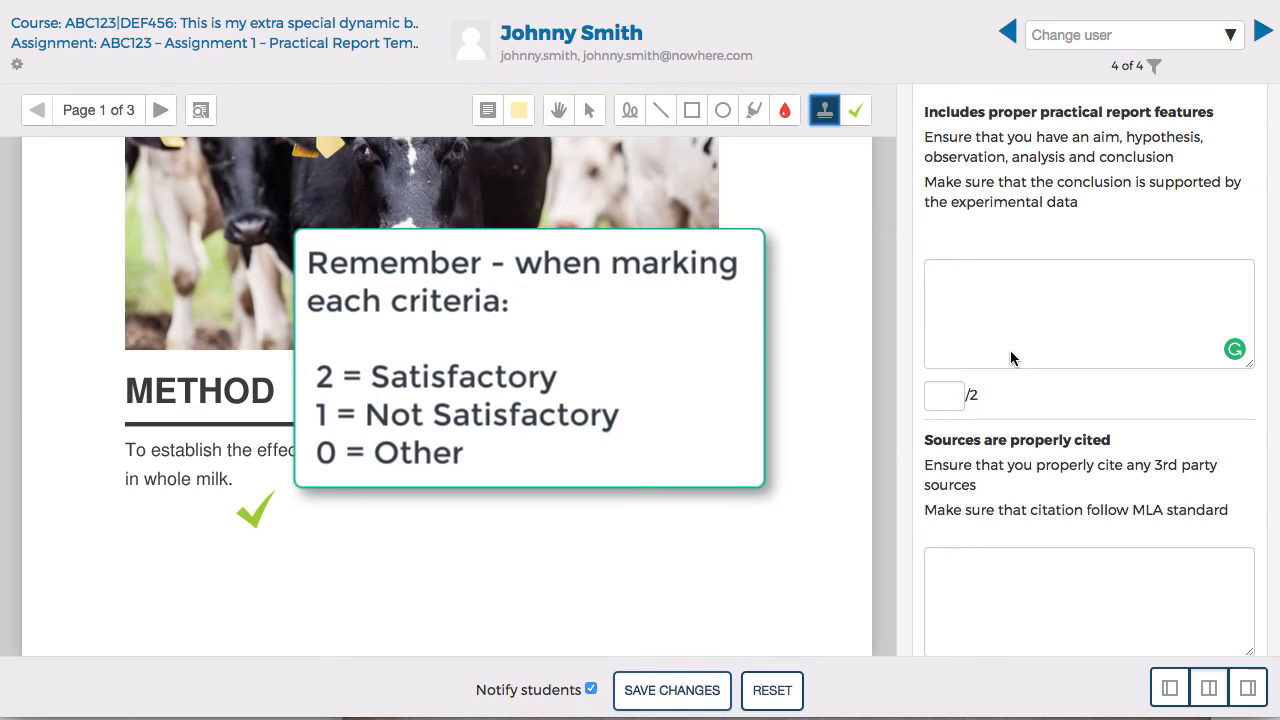
left_click(937, 397)
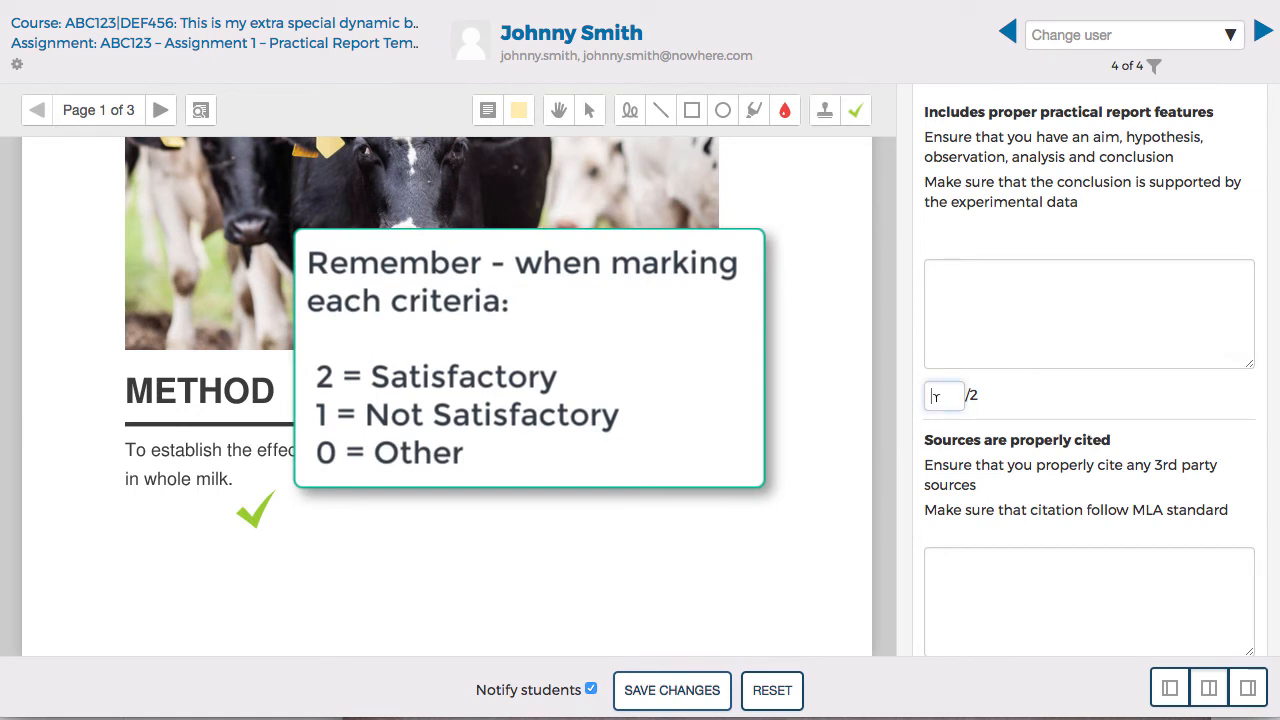
type("2")
left_click(1012, 321)
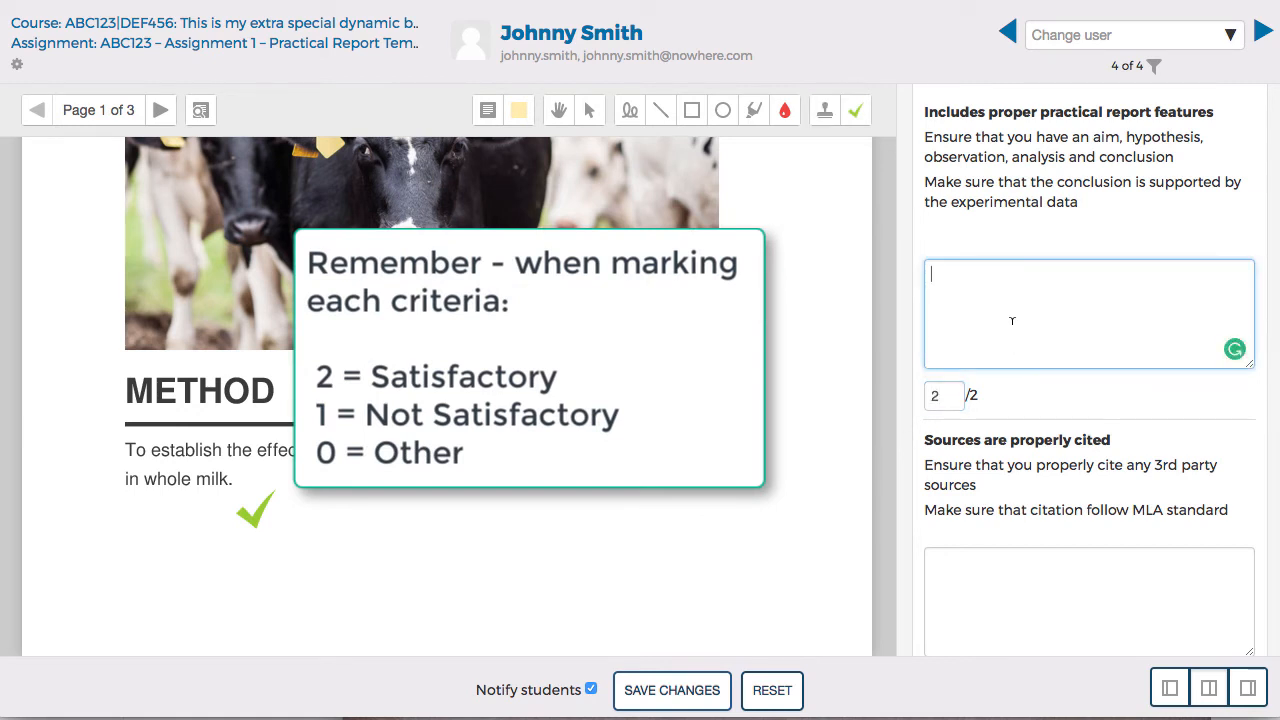
type("Well done.  great use of formatting and style")
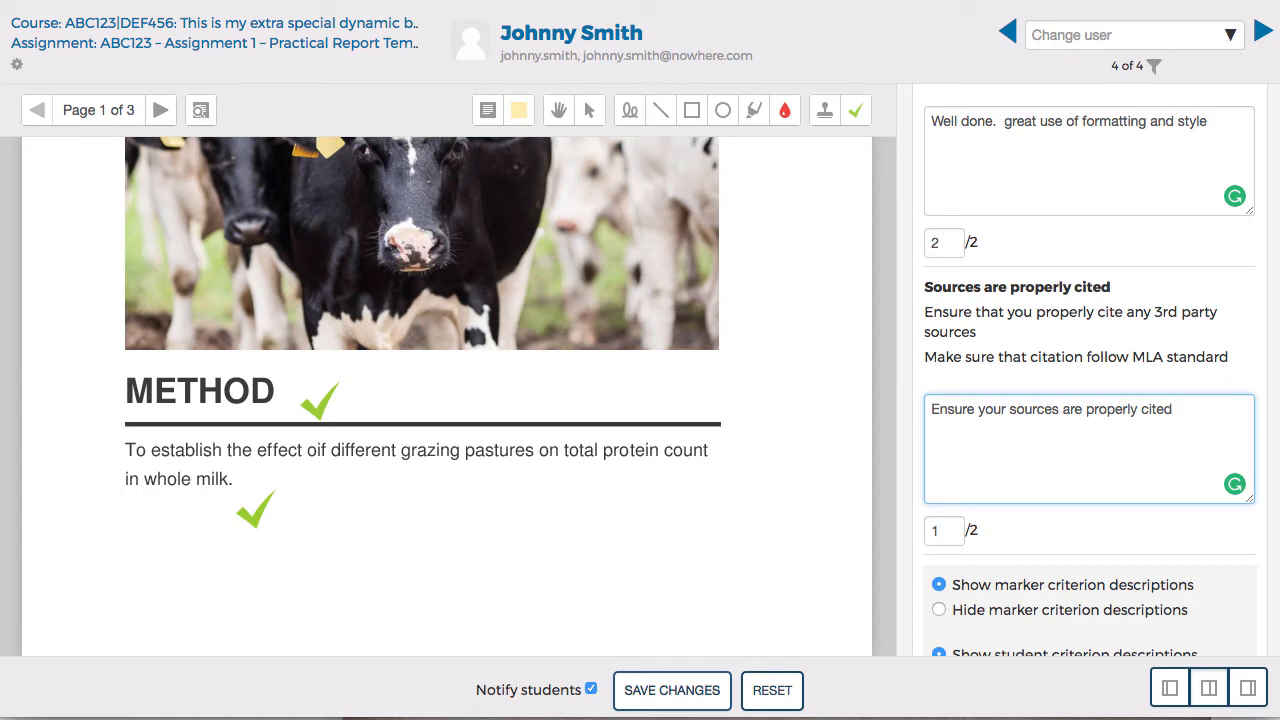
- Save the submission's grade and feedback changes
left_click(634, 690)
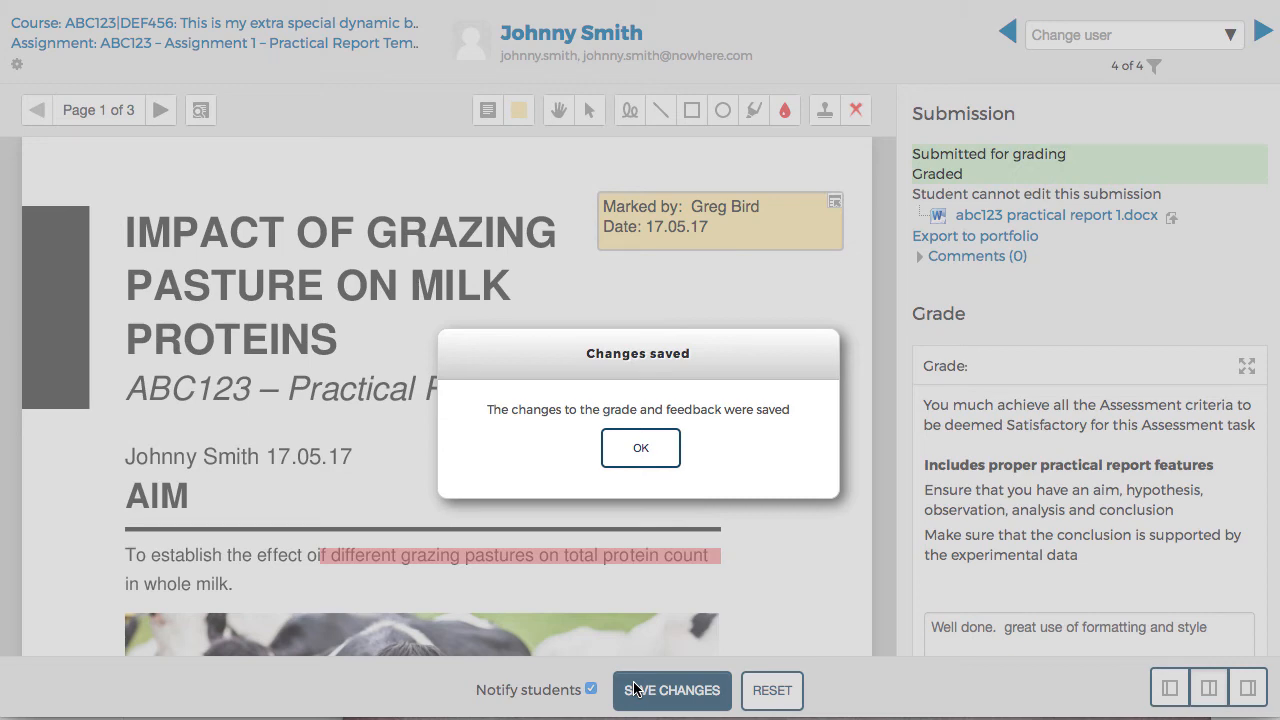
left_click(641, 448)
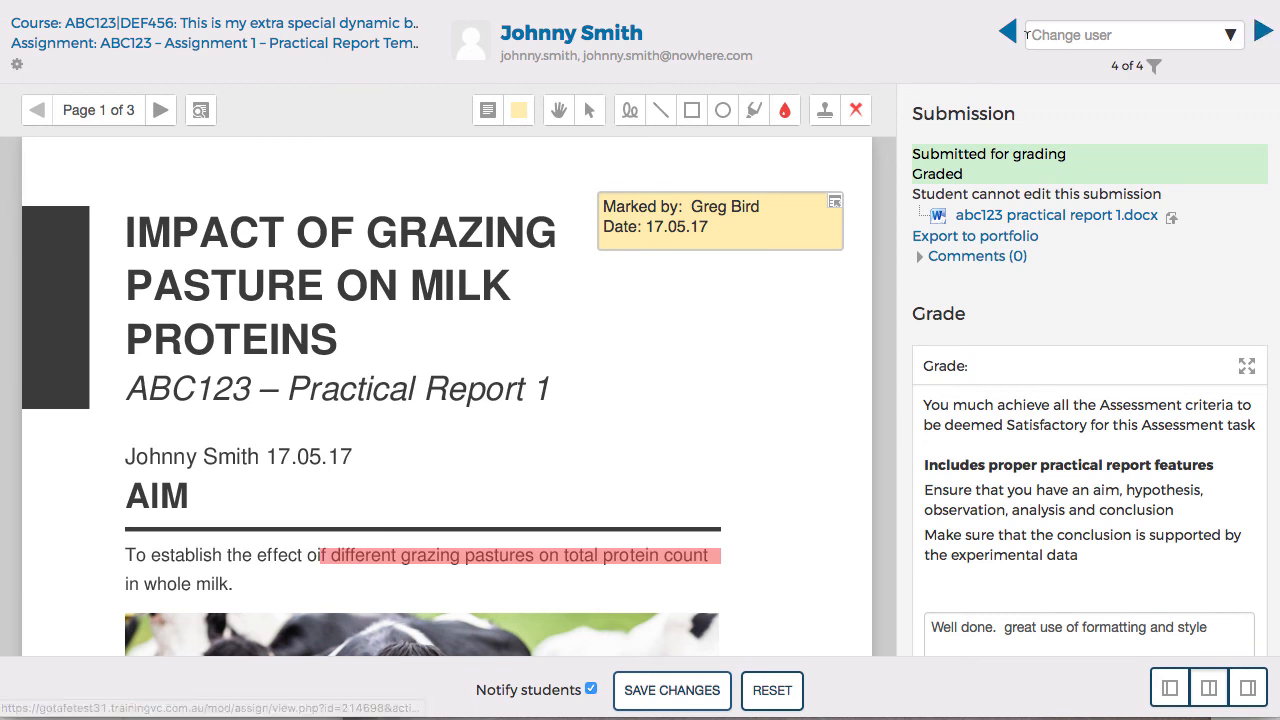
- Check the list of other users available for grading, and filter the users to Submitted only
left_click(1232, 36)
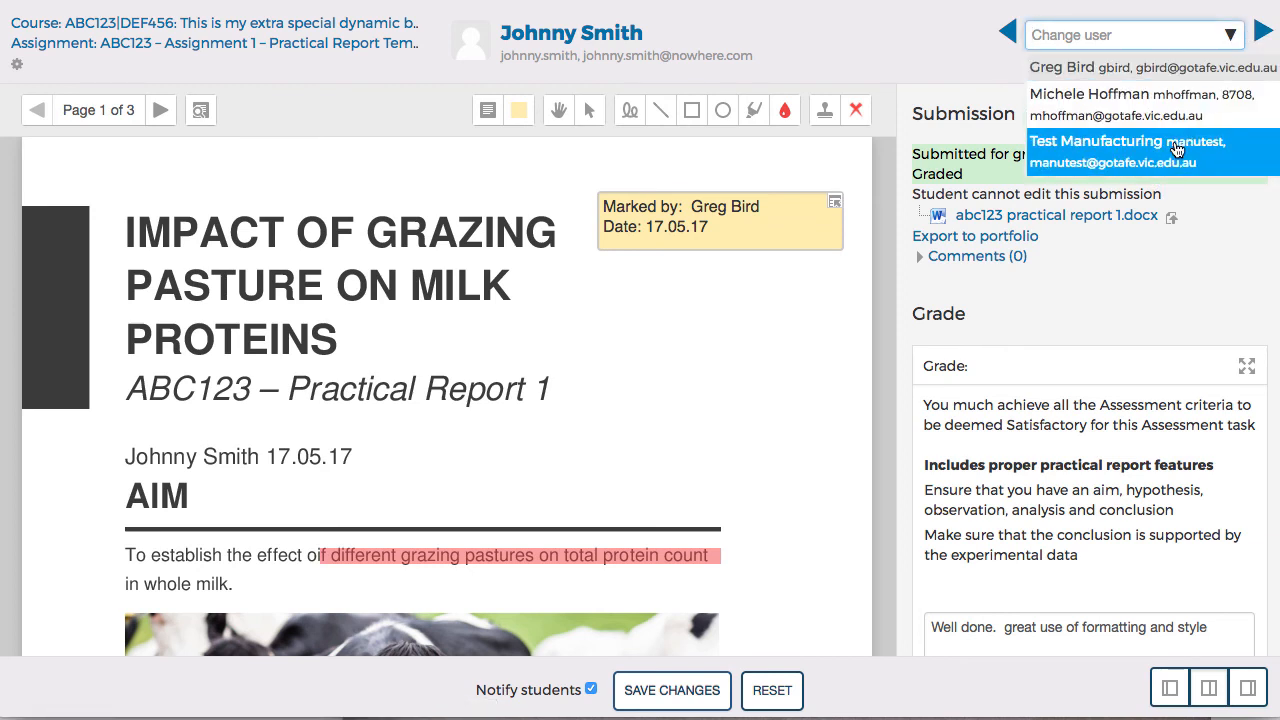
left_click(955, 33)
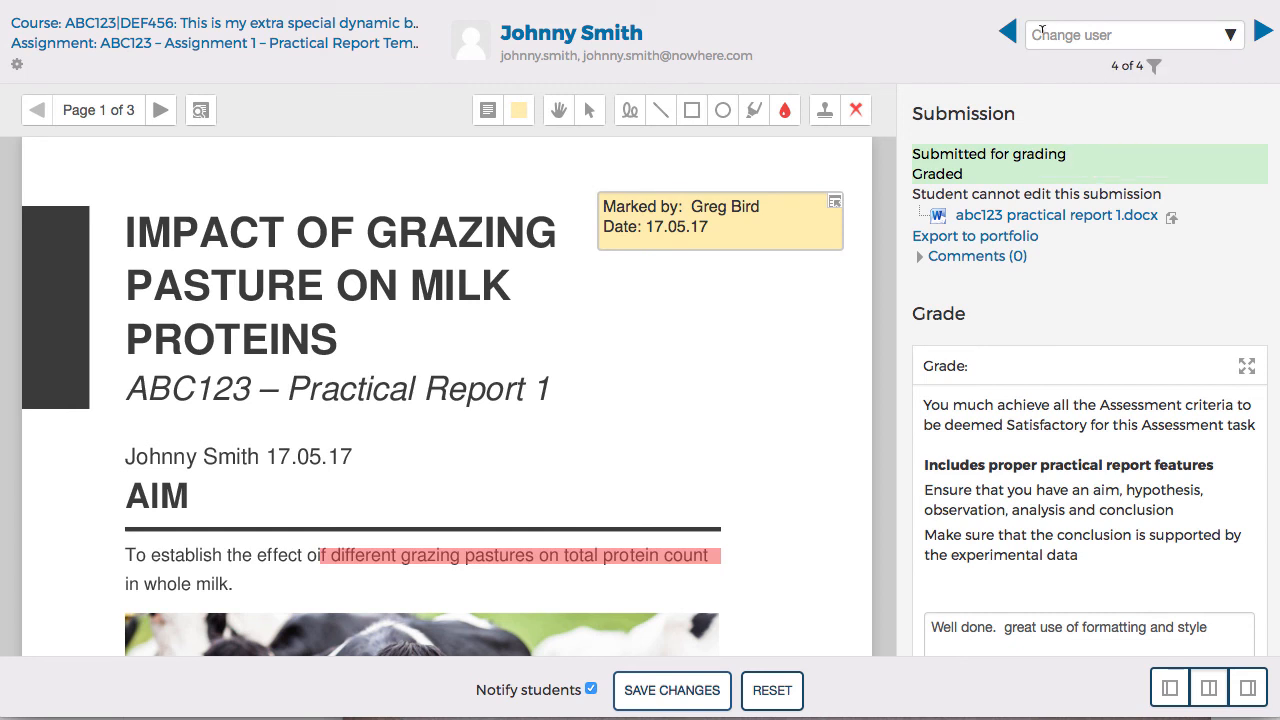
left_click(1153, 70)
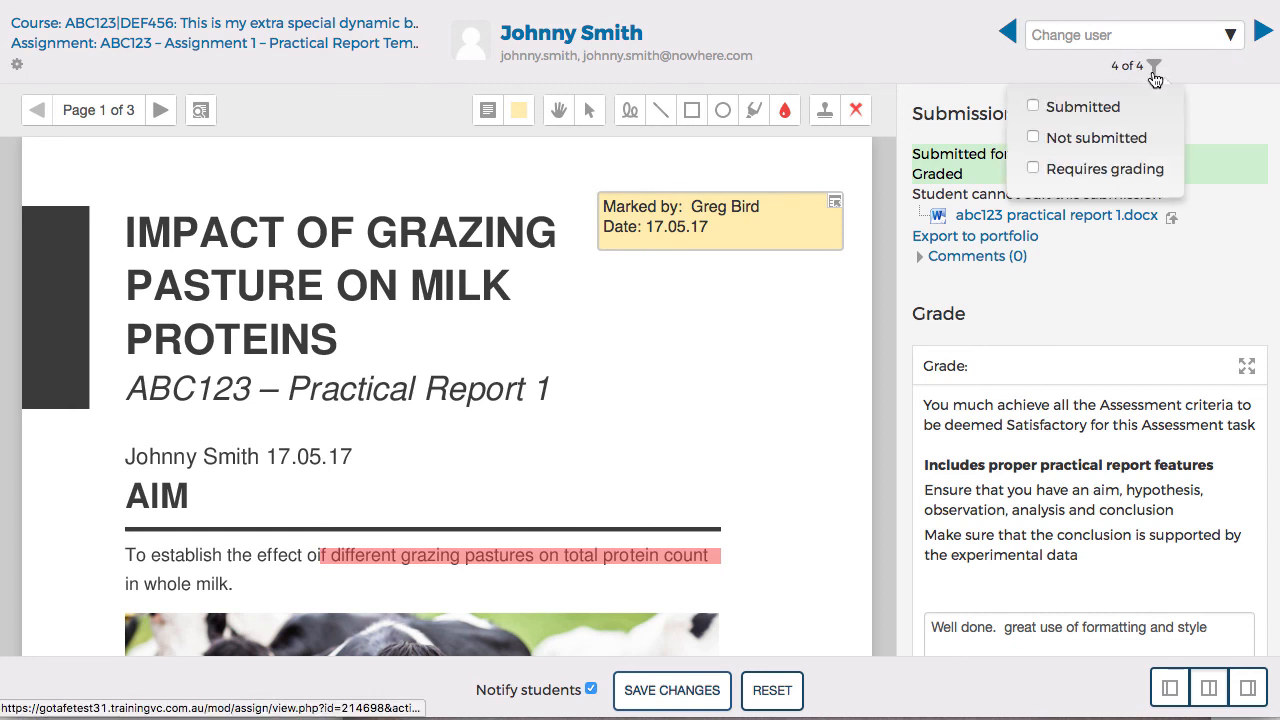
left_click(1034, 108)
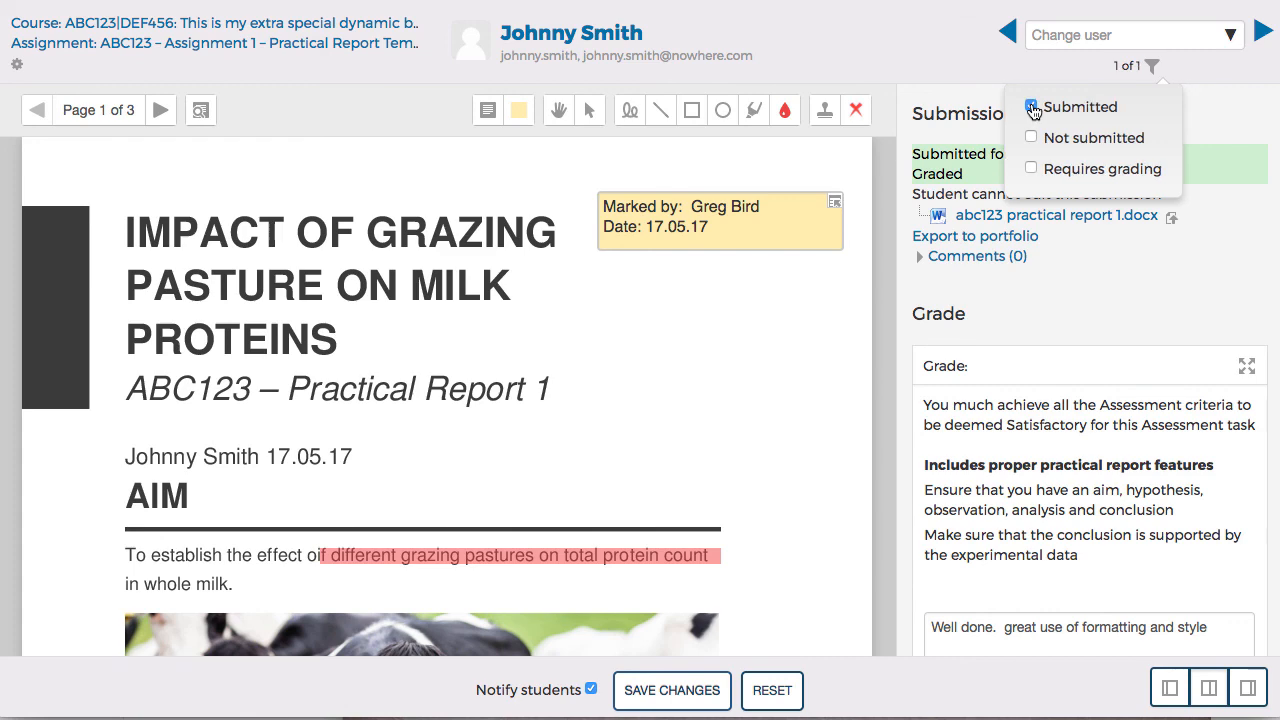